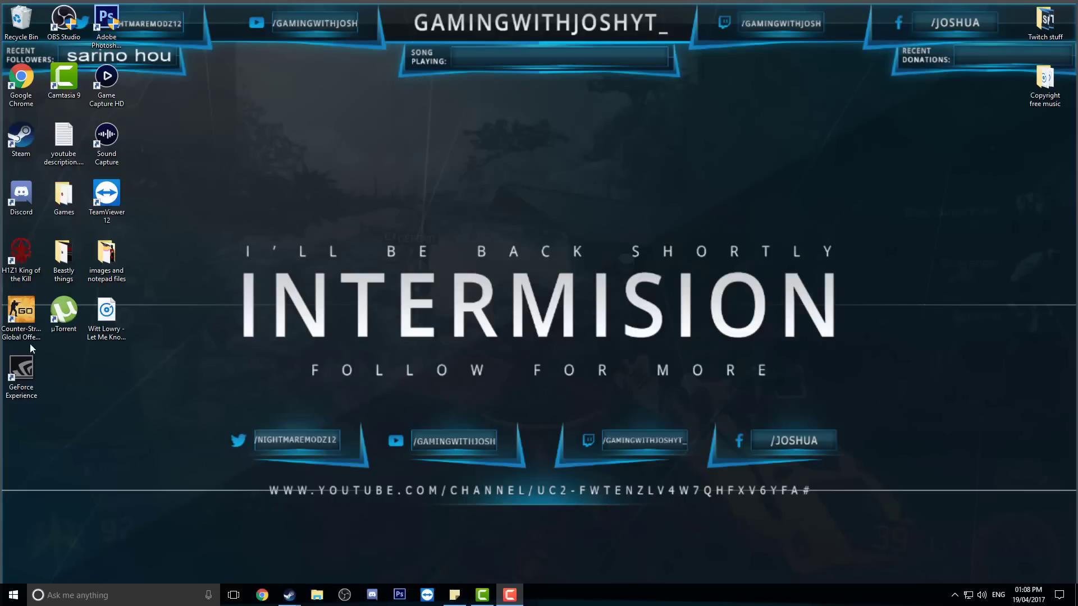
- Move the Counter-Strike shortcut to the desktop centre and try launching the game from it
{"action": "left_click_drag", "start_coordinate": [31, 339], "coordinate": [477, 251]}
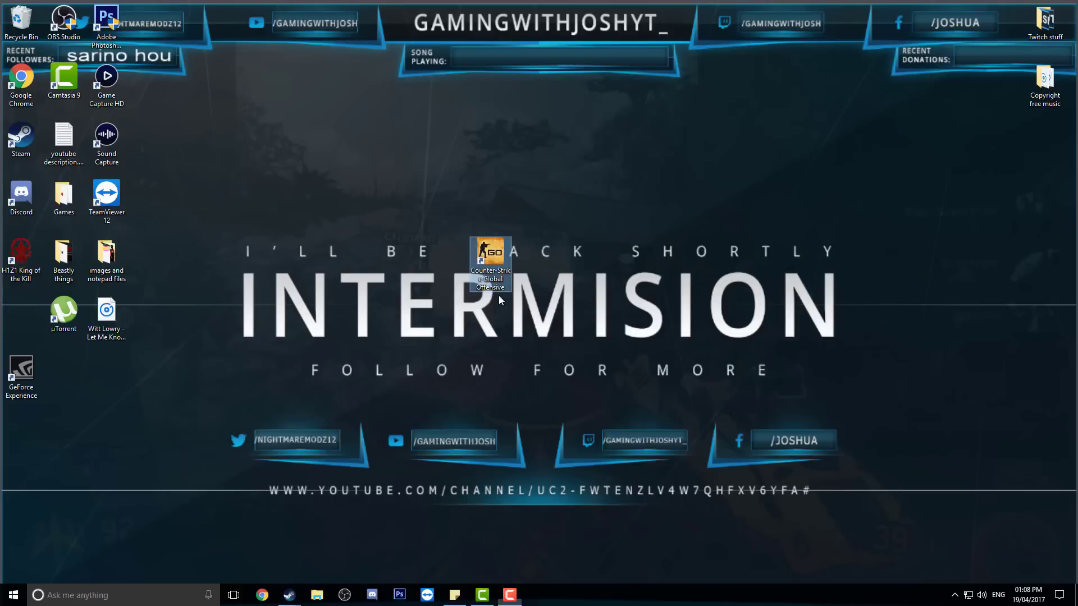
{"action": "double_click", "coordinate": [478, 251]}
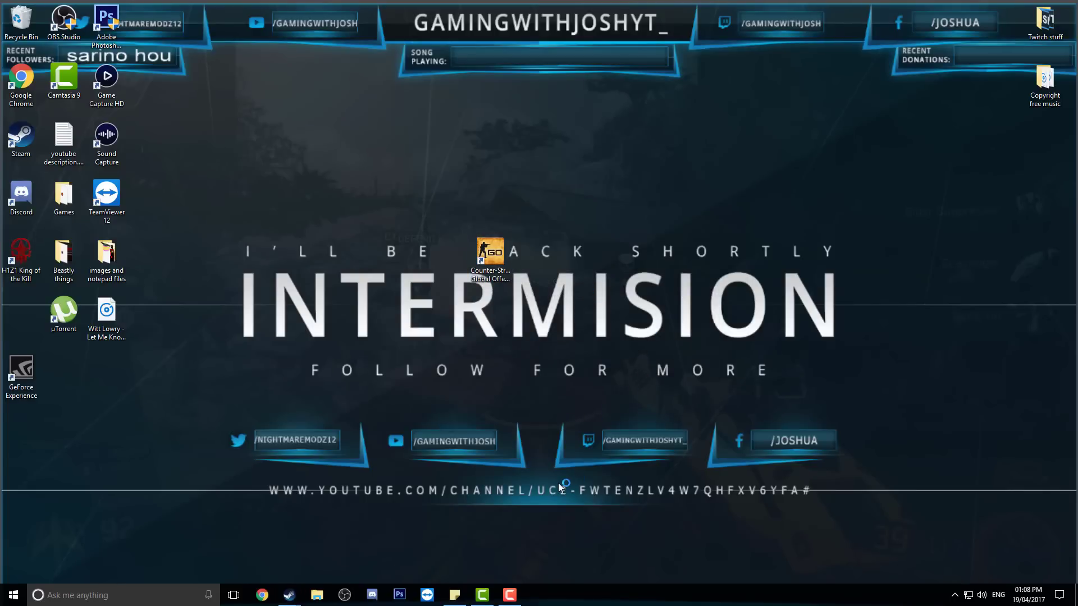
{"action": "left_click", "coordinate": [488, 255]}
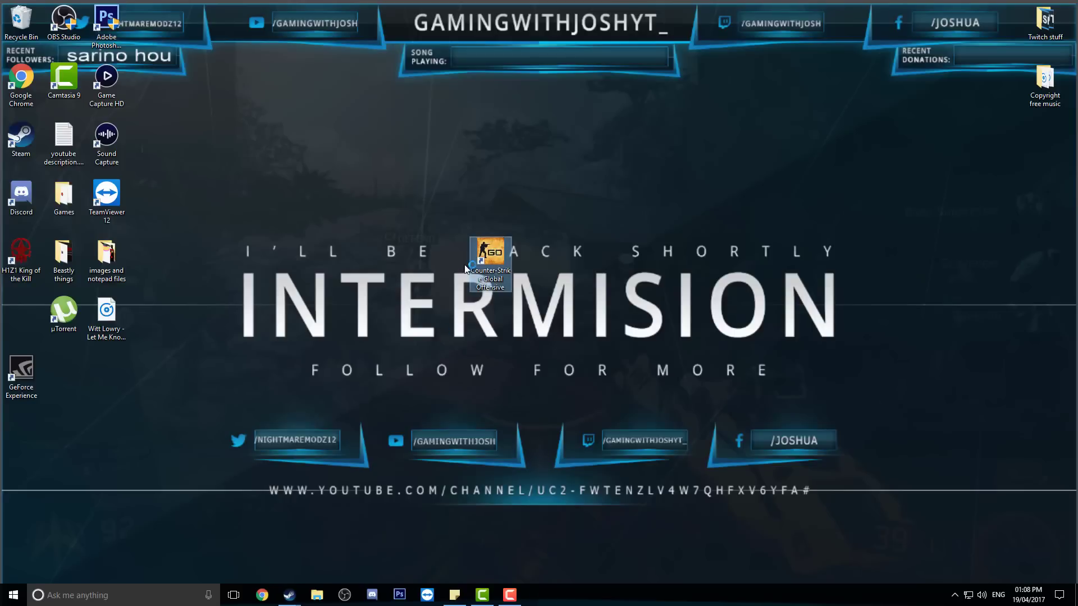
{"action": "left_click_drag", "start_coordinate": [463, 282], "coordinate": [31, 320]}
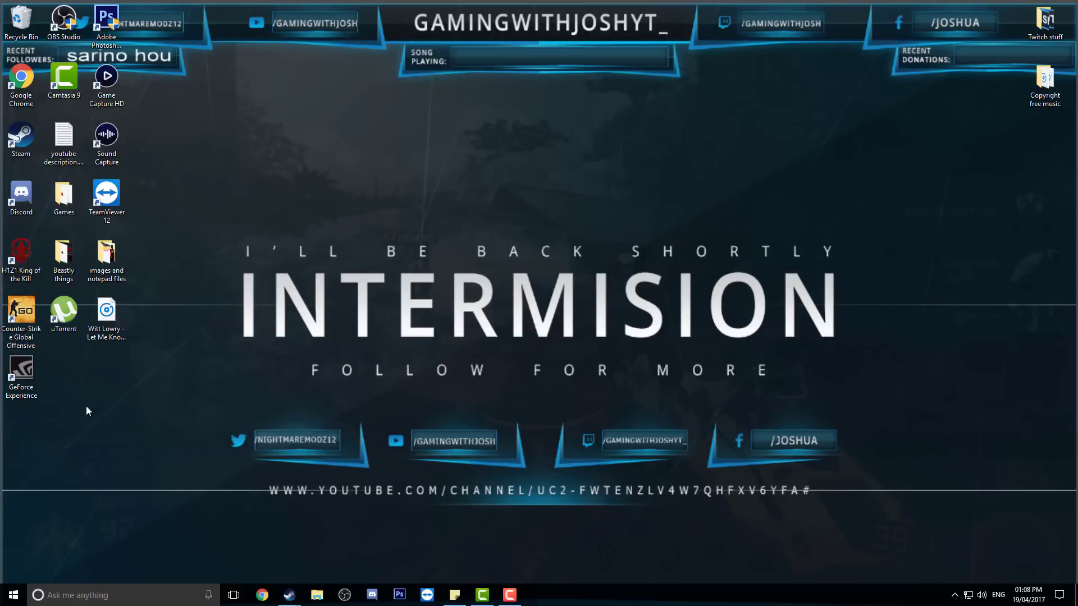
- Maximize Steam, open the Games Library and play Counter-Strike: Global Offensive
{"action": "right_click", "coordinate": [291, 595]}
{"action": "left_click", "coordinate": [266, 571]}
{"action": "left_click", "coordinate": [290, 594]}
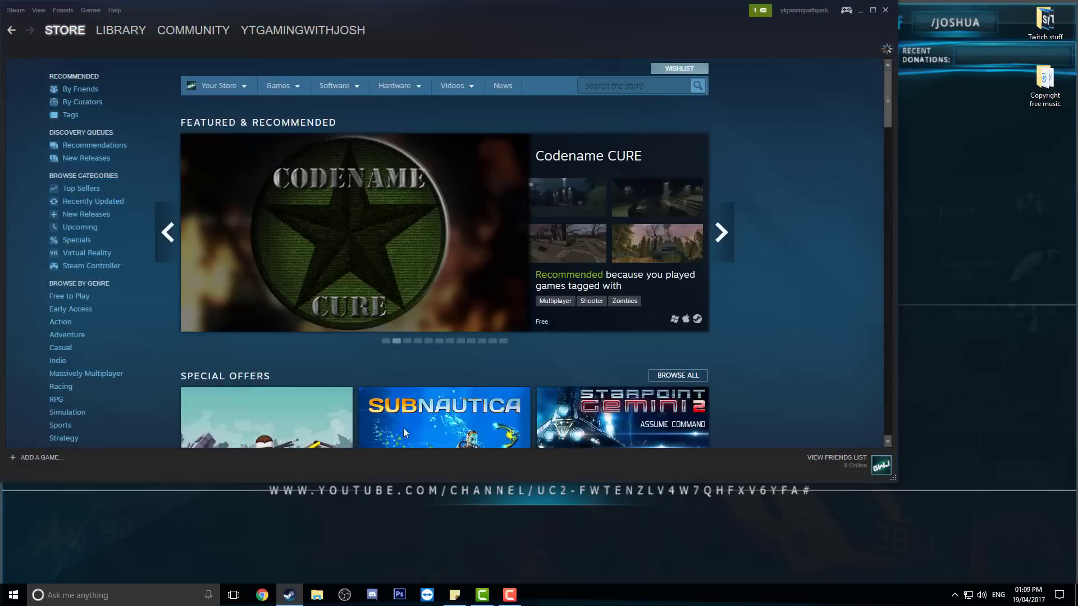
{"action": "double_click", "coordinate": [539, 24]}
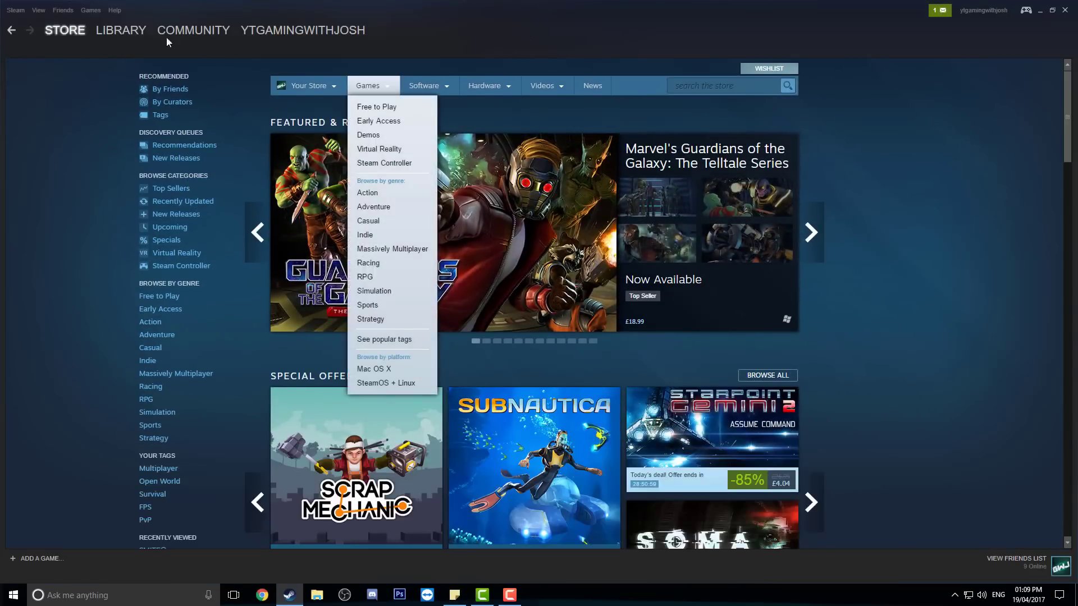
{"action": "left_click", "coordinate": [89, 10]}
{"action": "left_click", "coordinate": [89, 20]}
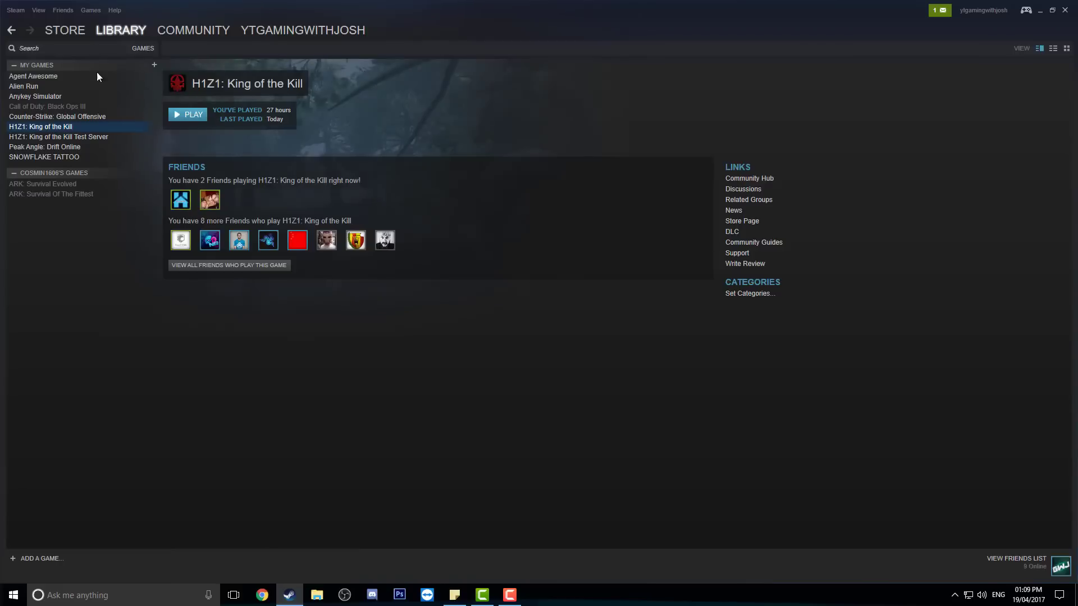
{"action": "left_click", "coordinate": [92, 117]}
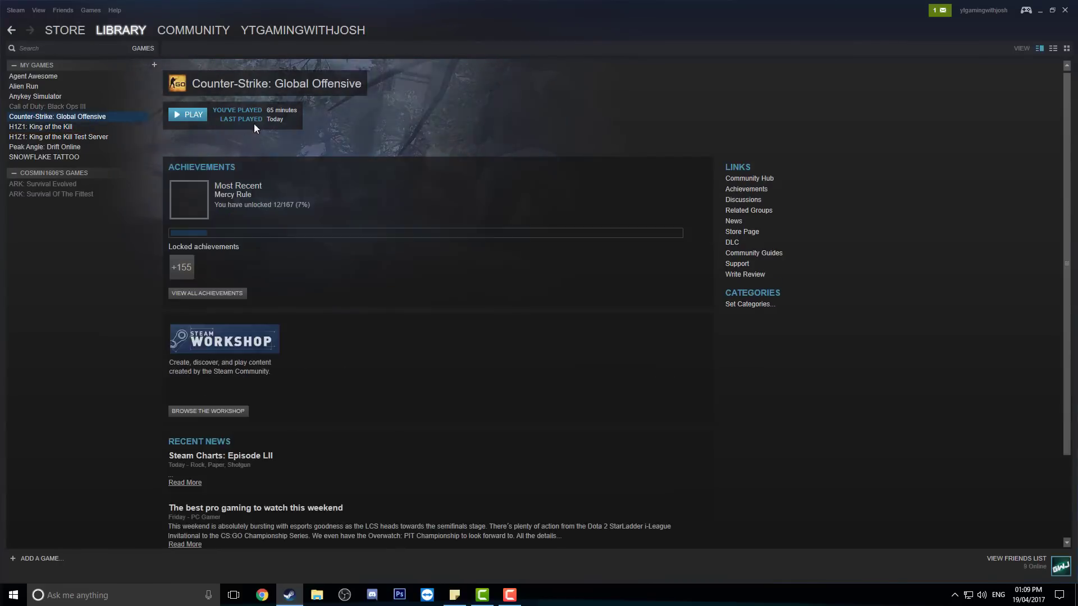
{"action": "left_click", "coordinate": [187, 116]}
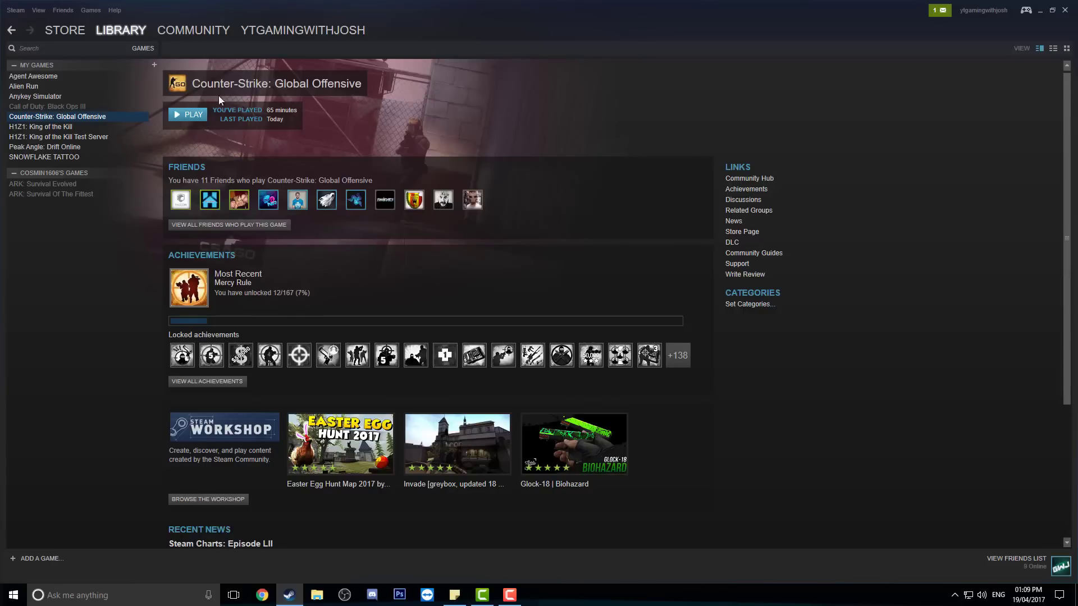
{"action": "right_click", "coordinate": [89, 116]}
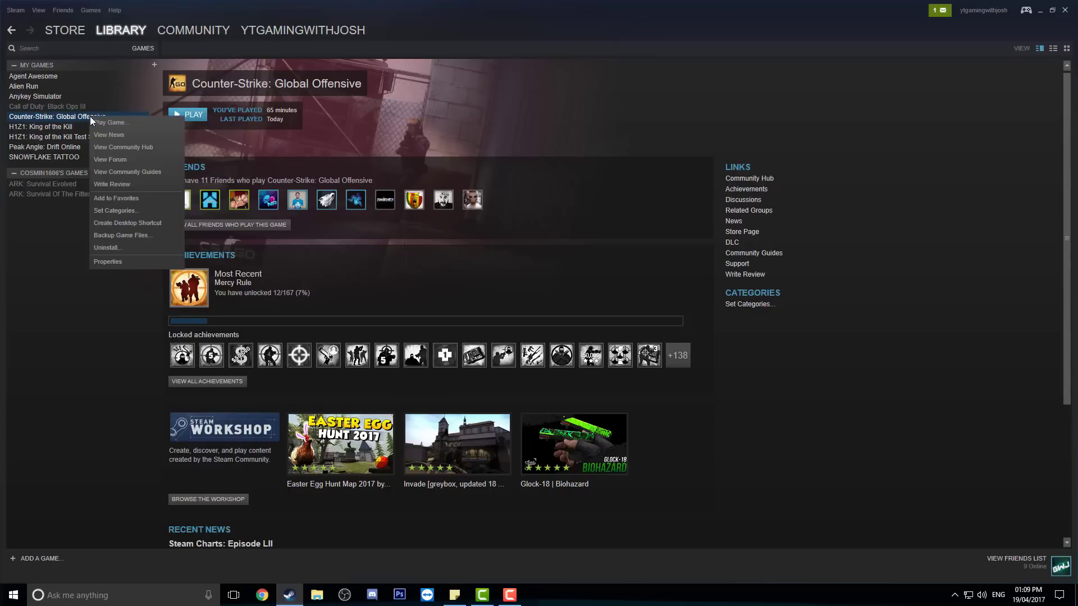
{"action": "left_click", "coordinate": [113, 261]}
{"action": "left_click", "coordinate": [488, 146]}
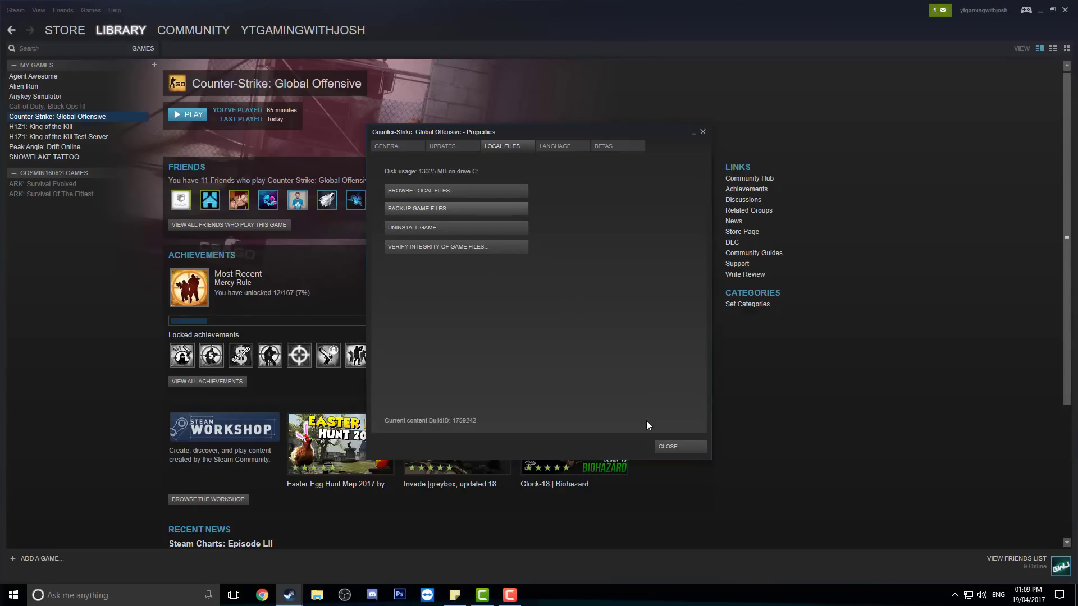
{"action": "left_click", "coordinate": [681, 449]}
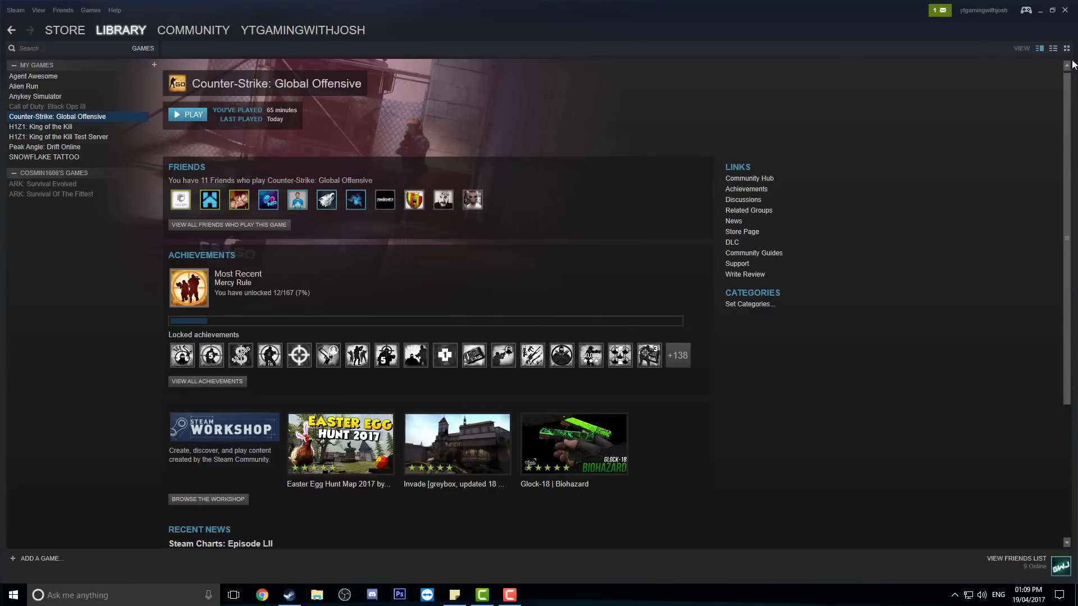
- Close Steam, browse the resolution list in Advanced display settings unchanged, and close Settings
{"action": "left_click", "coordinate": [1065, 10]}
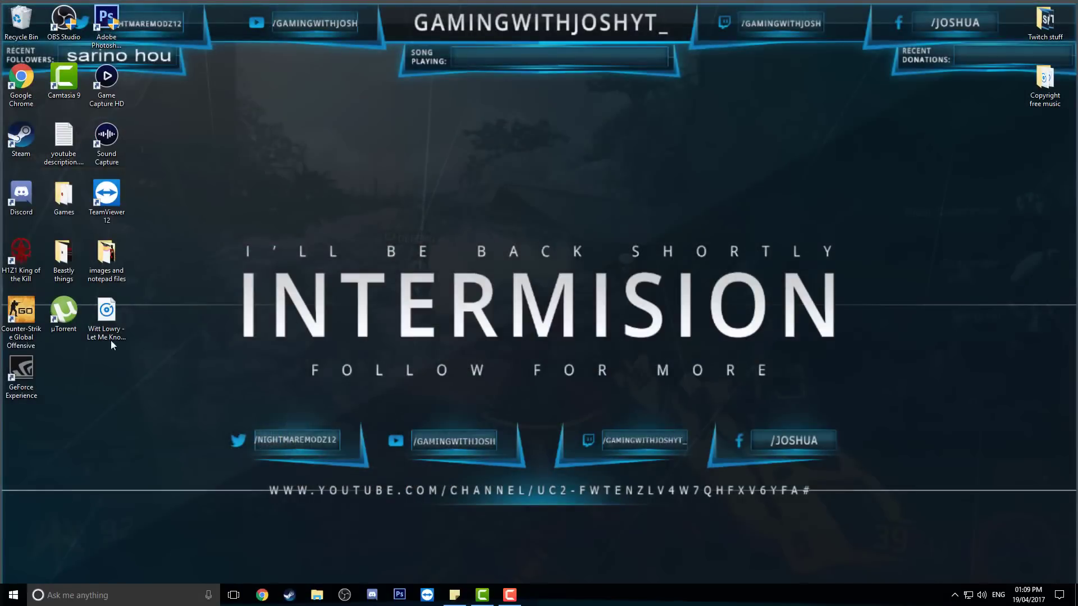
{"action": "left_click", "coordinate": [38, 324]}
{"action": "right_click", "coordinate": [424, 190]}
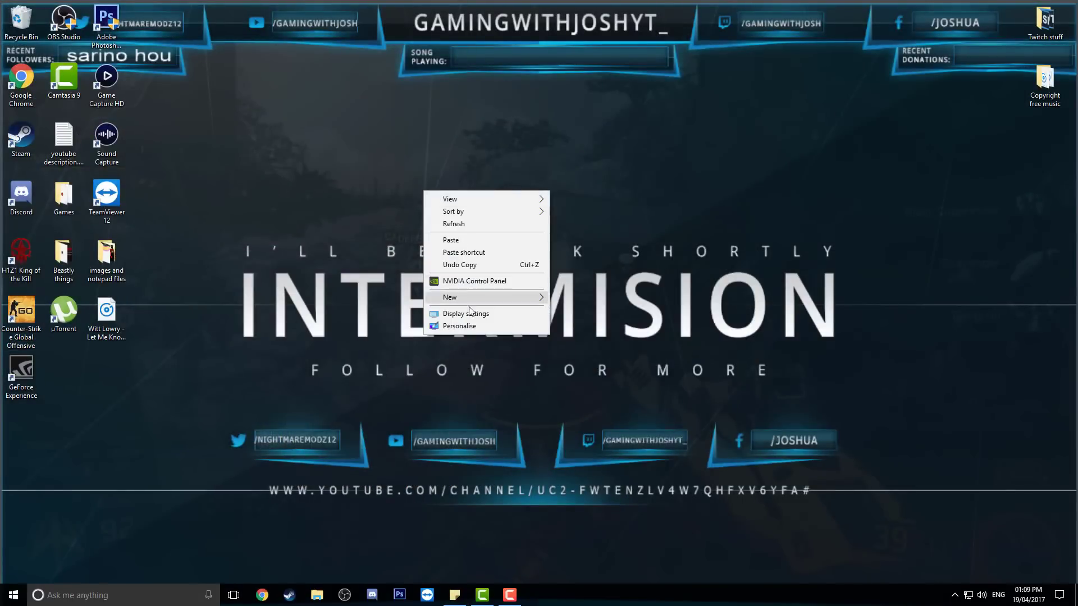
{"action": "left_click", "coordinate": [471, 314]}
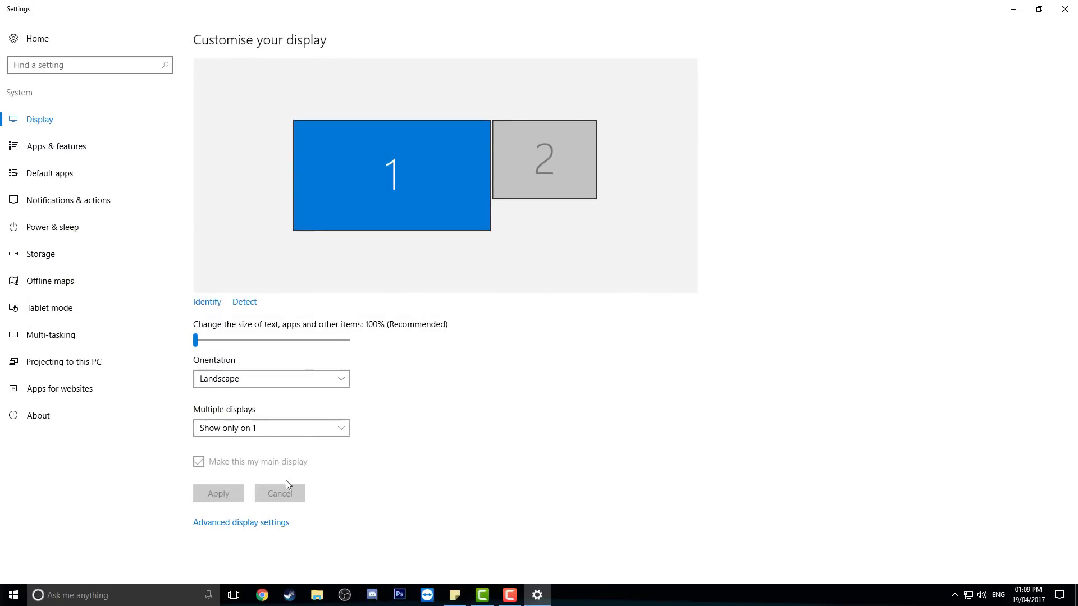
{"action": "left_click", "coordinate": [279, 522]}
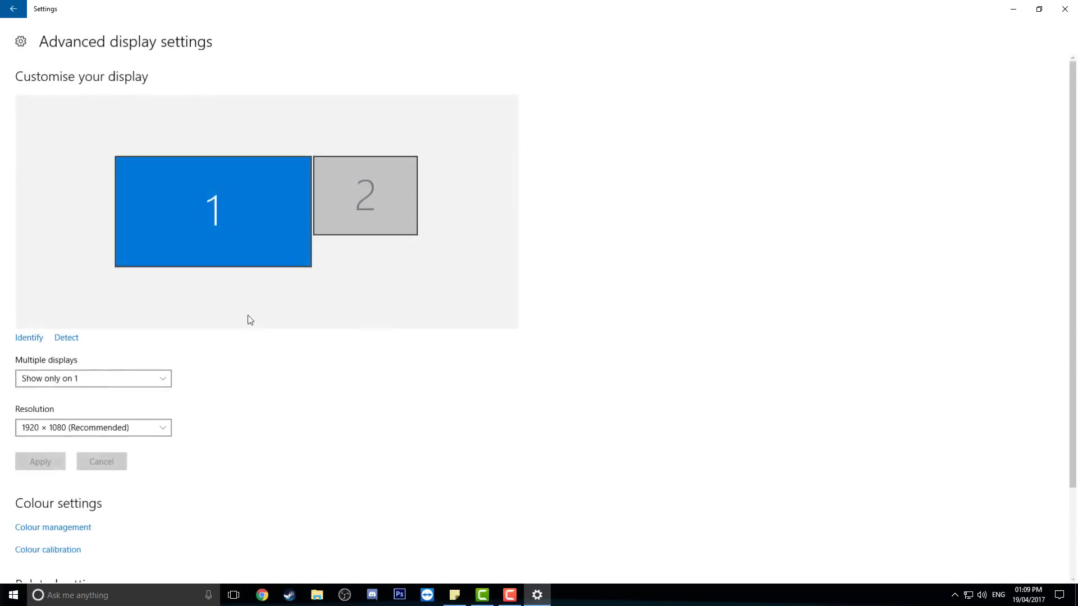
{"action": "left_click", "coordinate": [134, 428]}
{"action": "scroll", "coordinate": [133, 438], "scroll_direction": "down", "scroll_amount": 3}
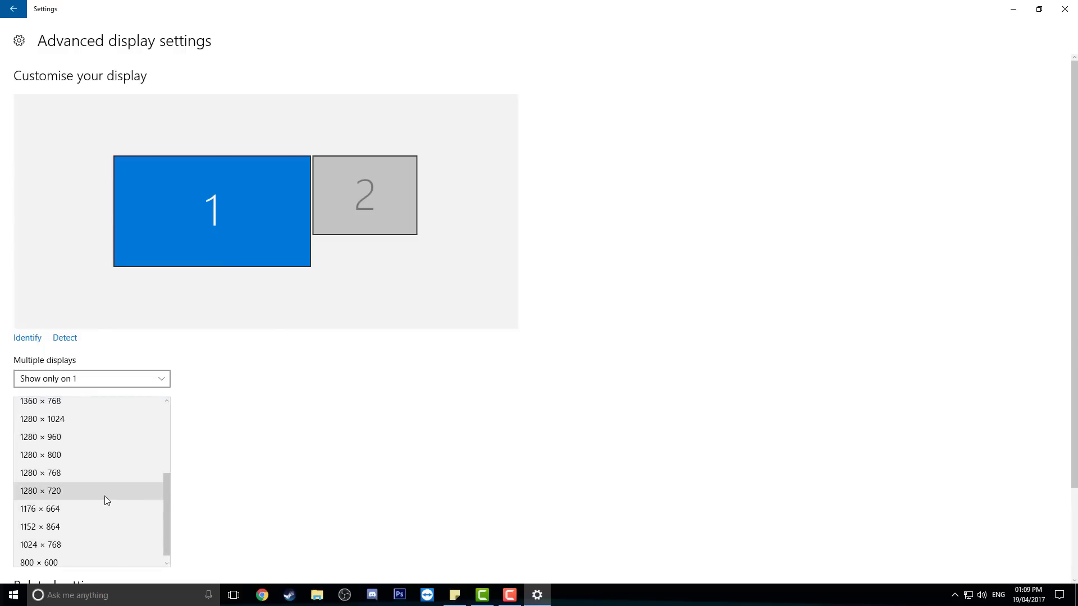
{"action": "left_click", "coordinate": [516, 328]}
{"action": "left_click", "coordinate": [1065, 9]}
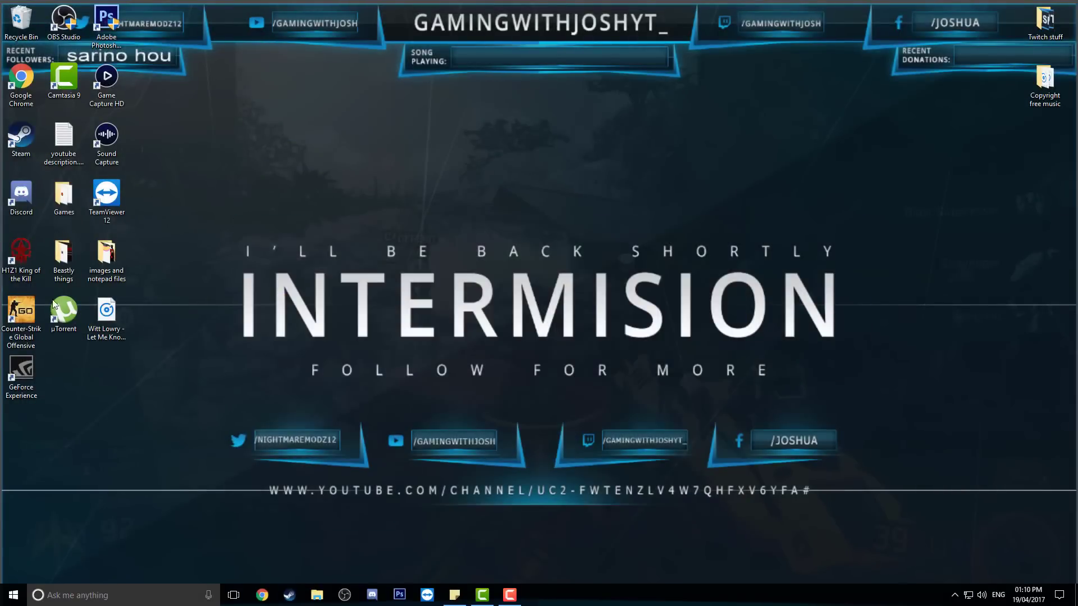
- Reopen Display settings from the desktop menu, then close it again with Alt+F4
{"action": "right_click", "coordinate": [235, 189]}
{"action": "left_click", "coordinate": [432, 249]}
{"action": "left_click_drag", "start_coordinate": [676, 170], "coordinate": [189, 400]}
{"action": "right_click", "coordinate": [403, 228]}
{"action": "left_click", "coordinate": [476, 353]}
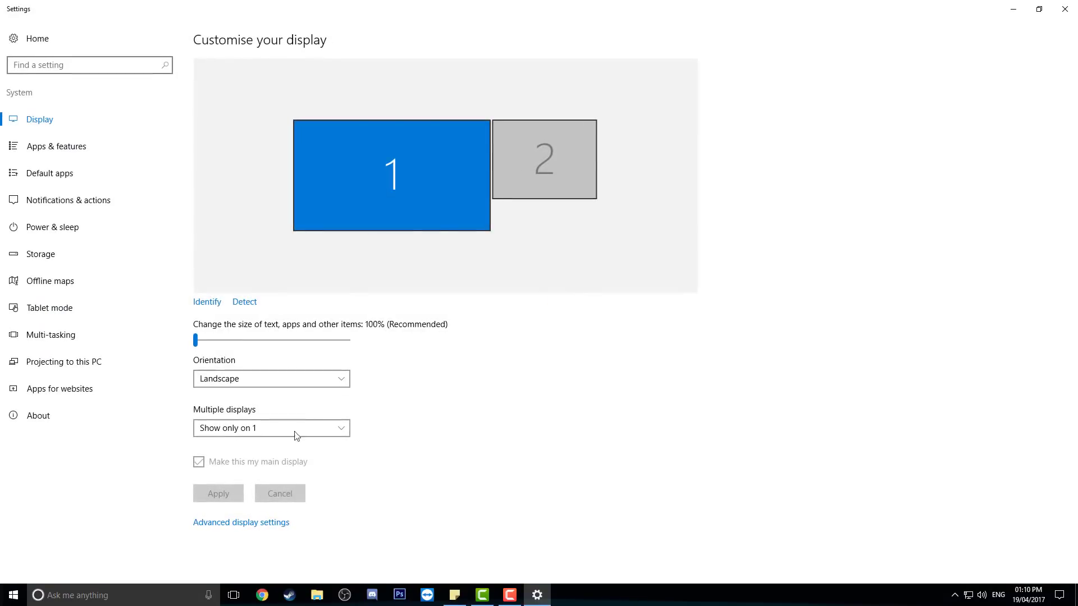
{"action": "key", "text": "alt+F4"}
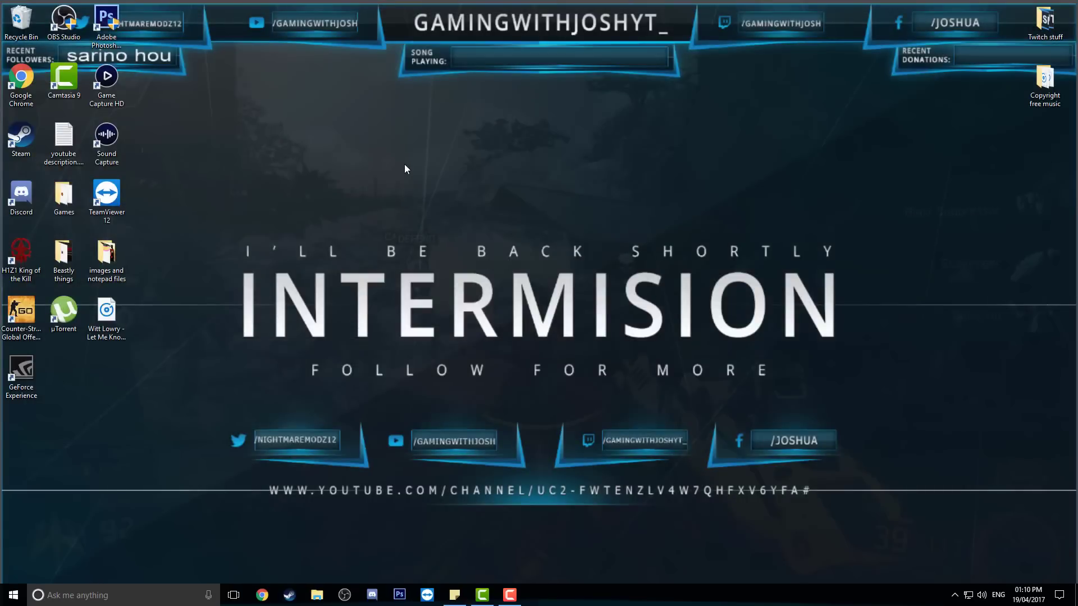
- Pick 1280 × 720 under Resolution in Advanced display settings, apply it and keep the changes
{"action": "right_click", "coordinate": [405, 164]}
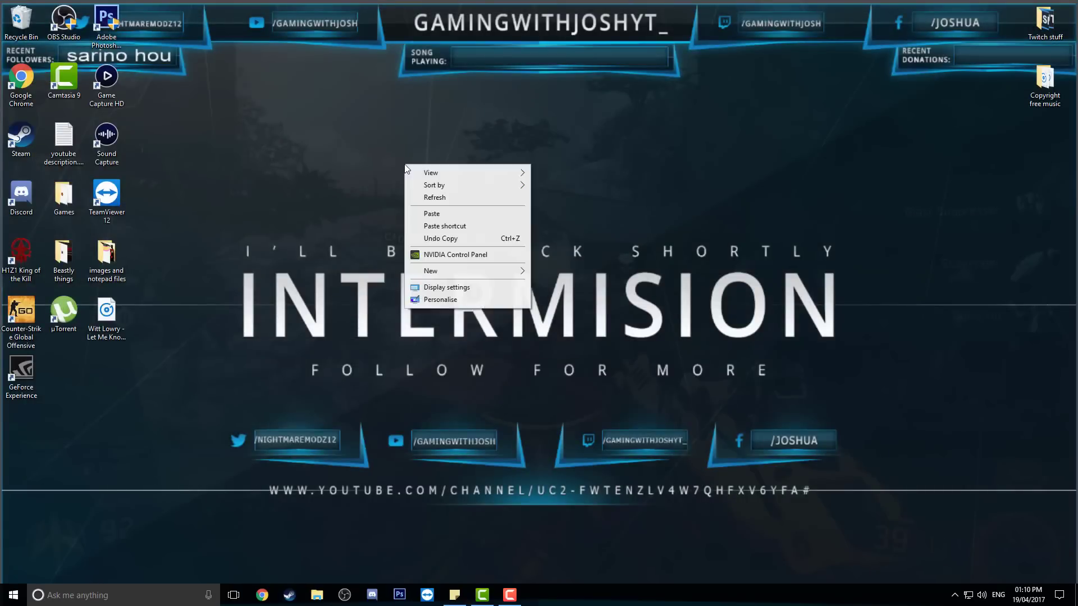
{"action": "left_click", "coordinate": [444, 287]}
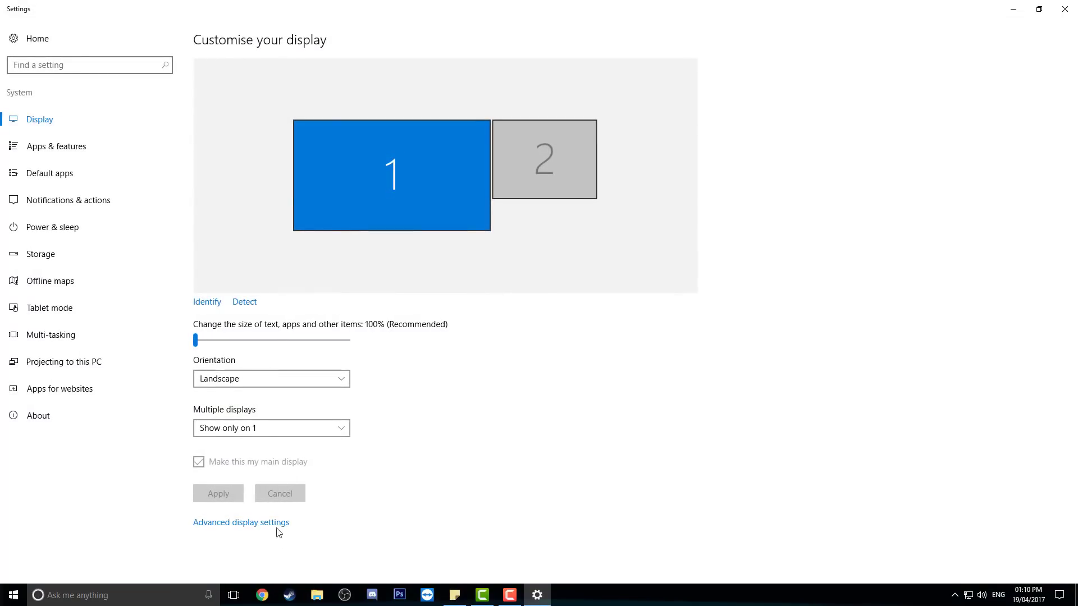
{"action": "left_click", "coordinate": [265, 524]}
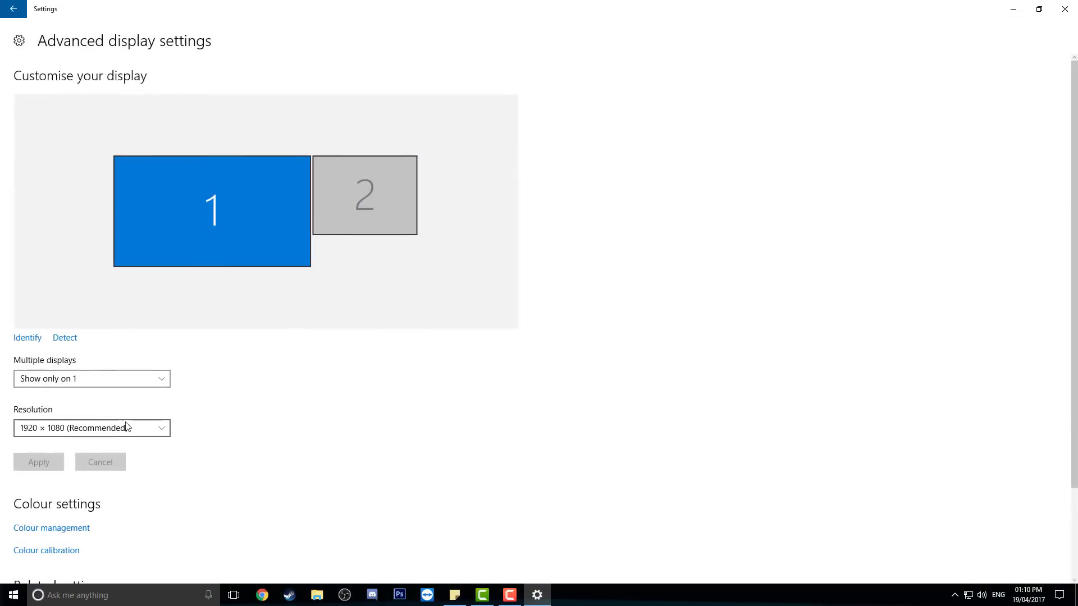
{"action": "left_click", "coordinate": [110, 428]}
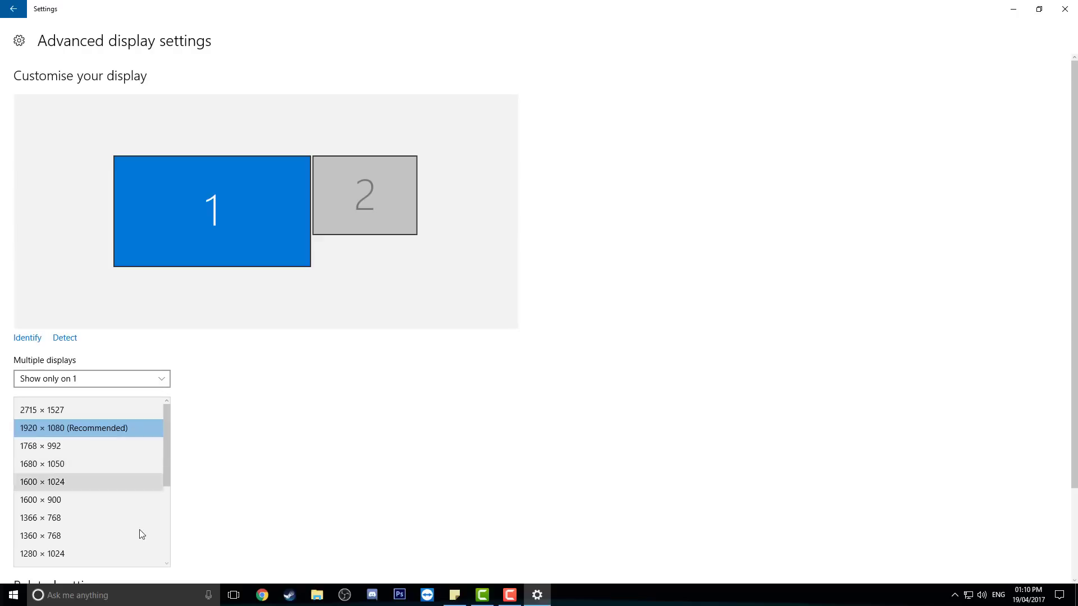
{"action": "scroll", "coordinate": [133, 547], "scroll_direction": "down", "scroll_amount": 4}
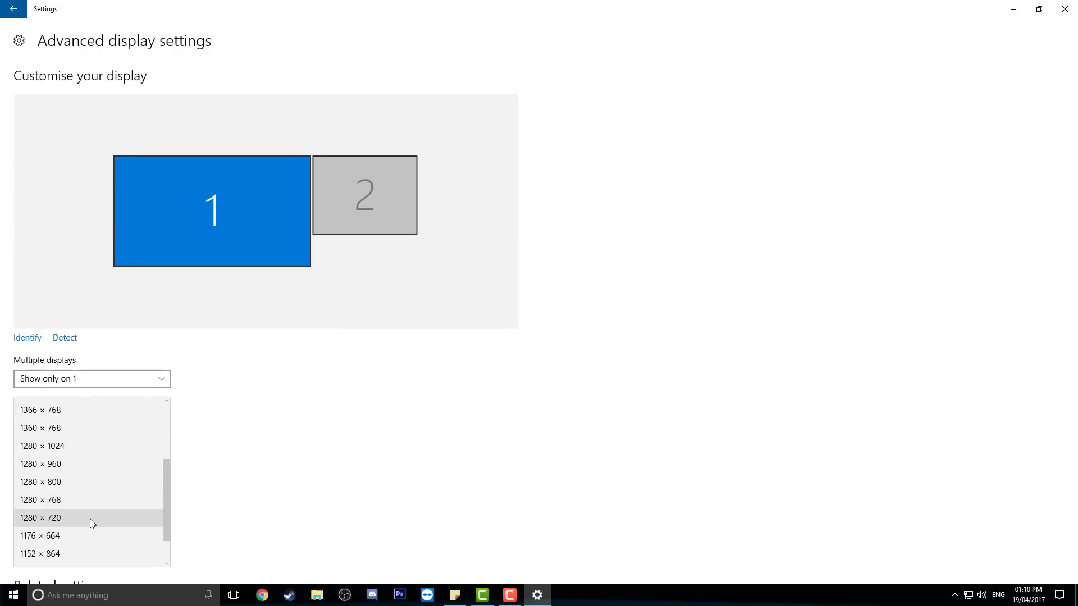
{"action": "scroll", "coordinate": [95, 472], "scroll_direction": "up", "scroll_amount": 4}
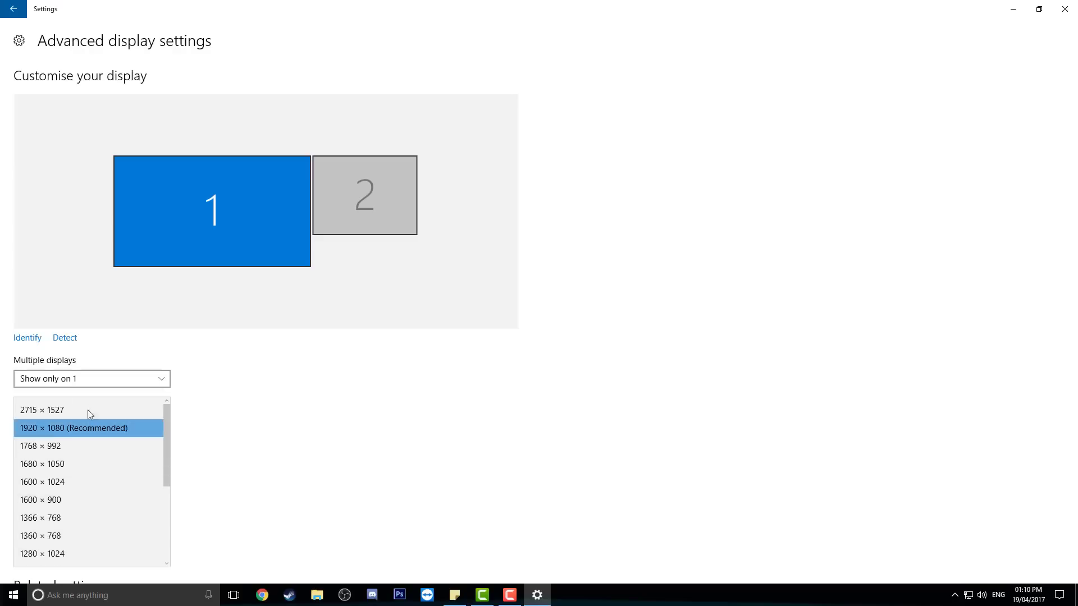
{"action": "scroll", "coordinate": [82, 467], "scroll_direction": "down", "scroll_amount": 5}
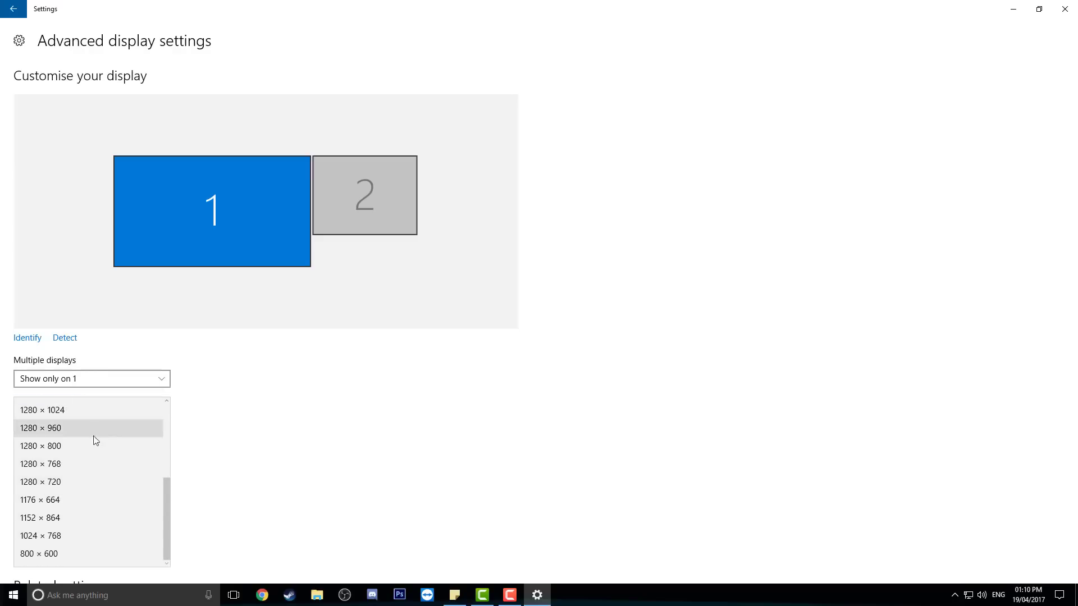
{"action": "scroll", "coordinate": [84, 447], "scroll_direction": "up", "scroll_amount": 2}
{"action": "scroll", "coordinate": [77, 449], "scroll_direction": "down", "scroll_amount": 2}
{"action": "left_click", "coordinate": [68, 482]}
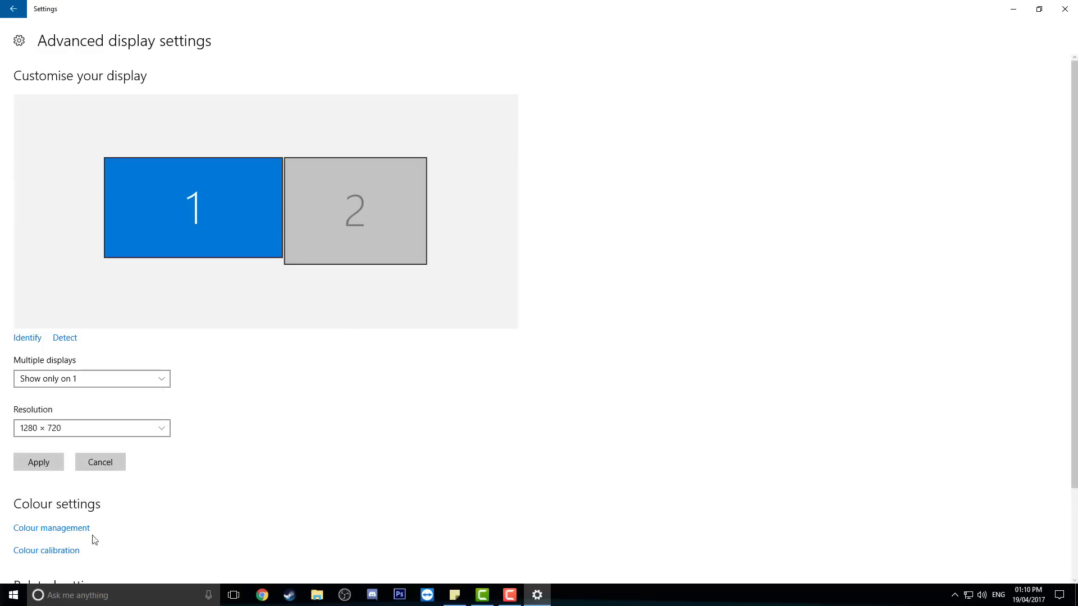
{"action": "left_click", "coordinate": [38, 462]}
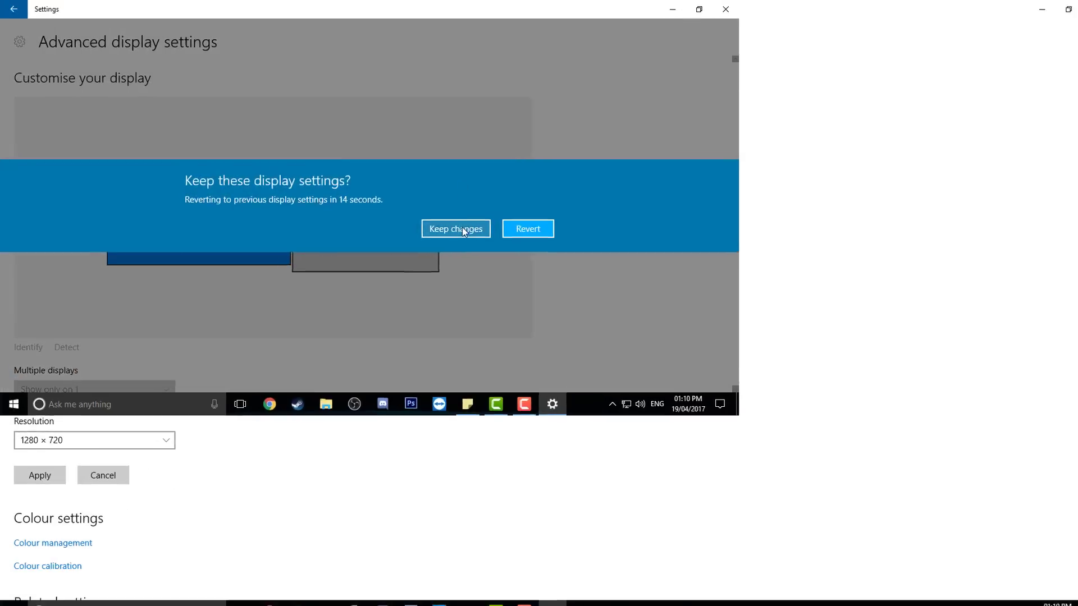
{"action": "left_click", "coordinate": [469, 233]}
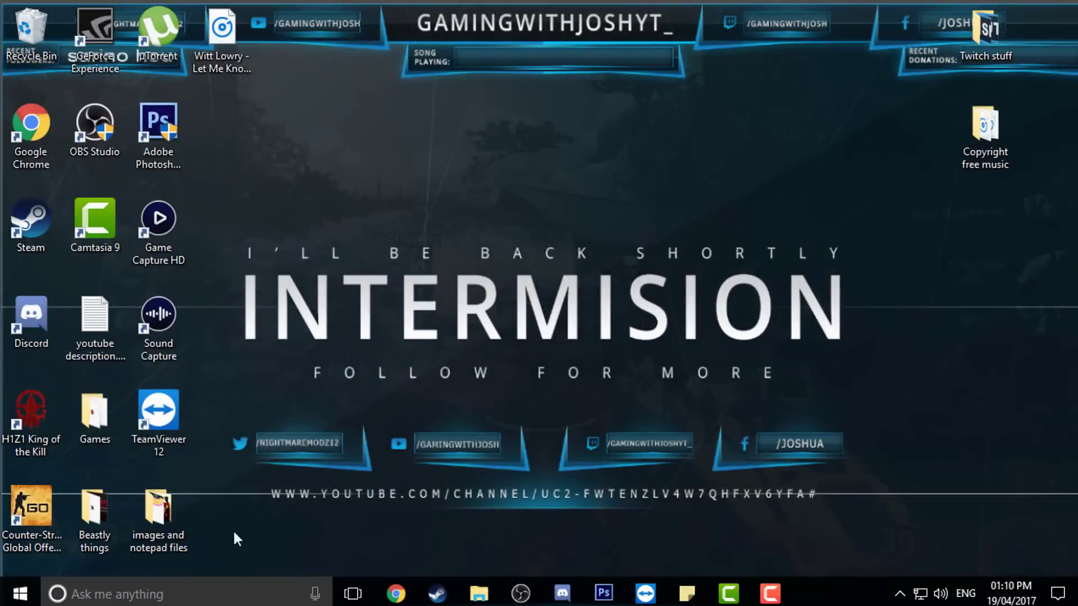
- Start Counter-Strike: Global Offensive from its desktop shortcut and wait for the main menu
{"action": "left_click_drag", "start_coordinate": [354, 126], "coordinate": [463, 312]}
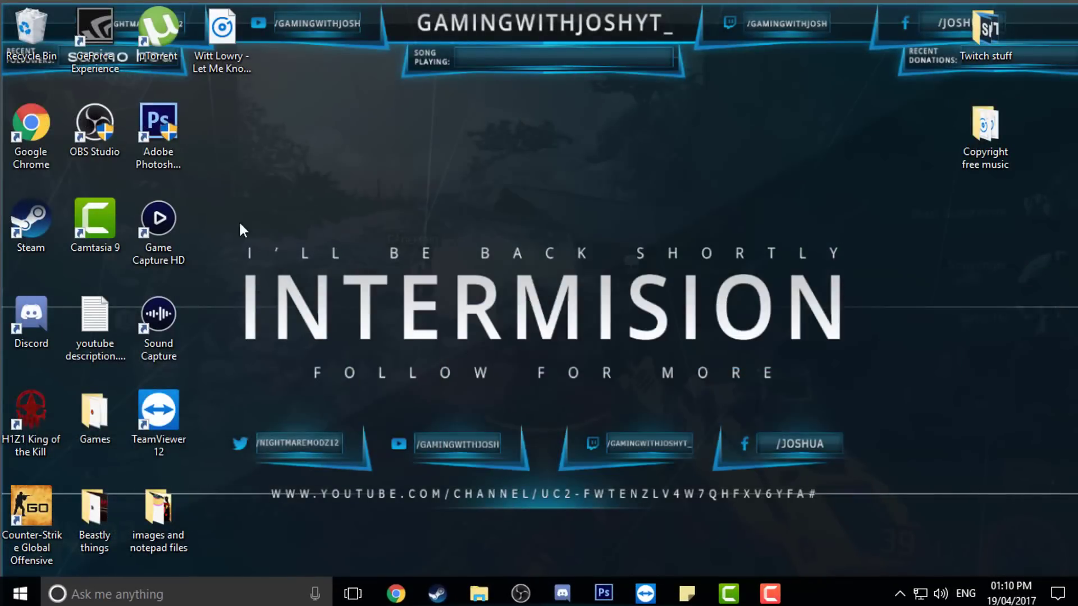
{"action": "left_click_drag", "start_coordinate": [198, 211], "coordinate": [593, 477]}
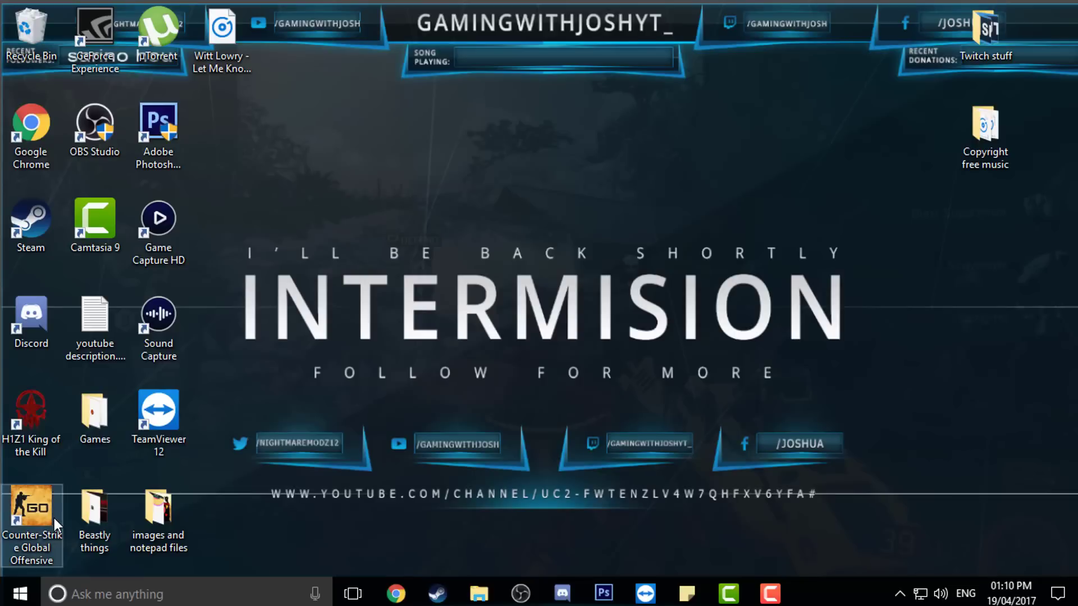
{"action": "double_click", "coordinate": [54, 522]}
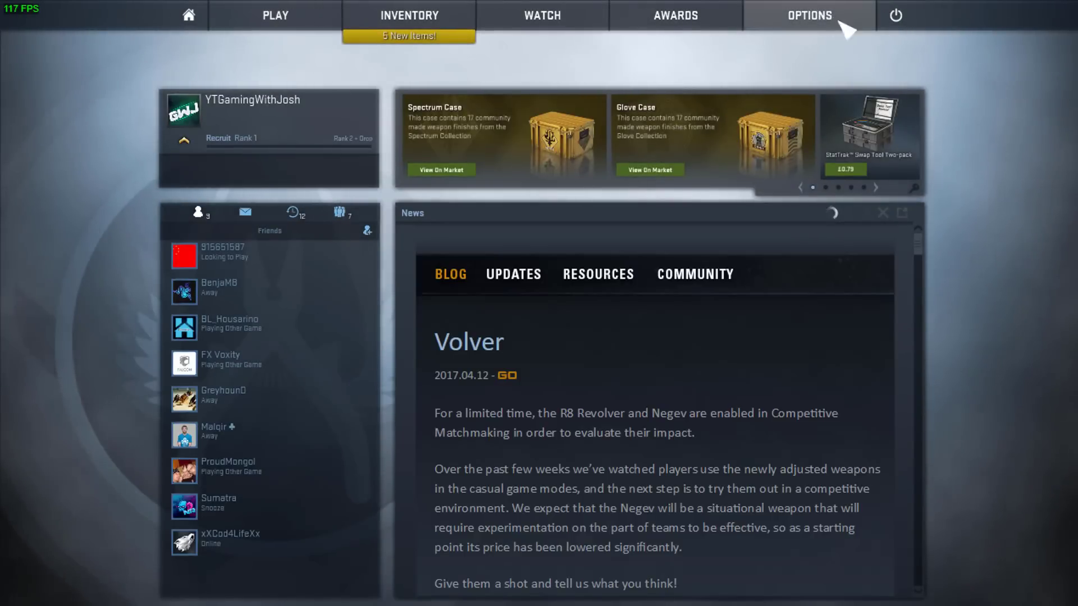
- Set the in-game video resolution to 1920 x 1080, then end csgo.exe in Task Manager
{"action": "left_click", "coordinate": [830, 14]}
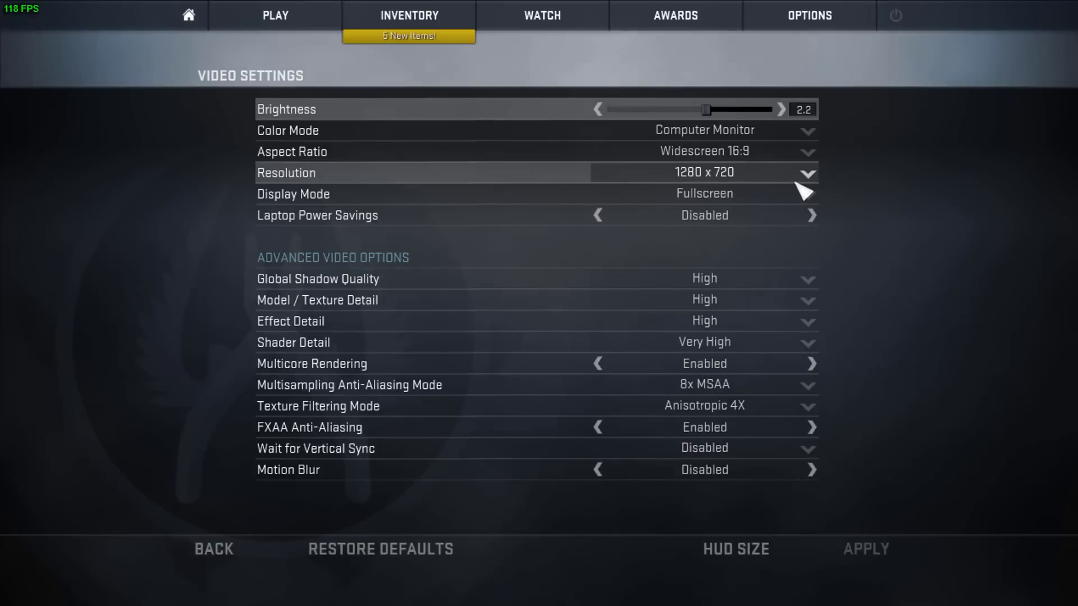
{"action": "left_click", "coordinate": [797, 180]}
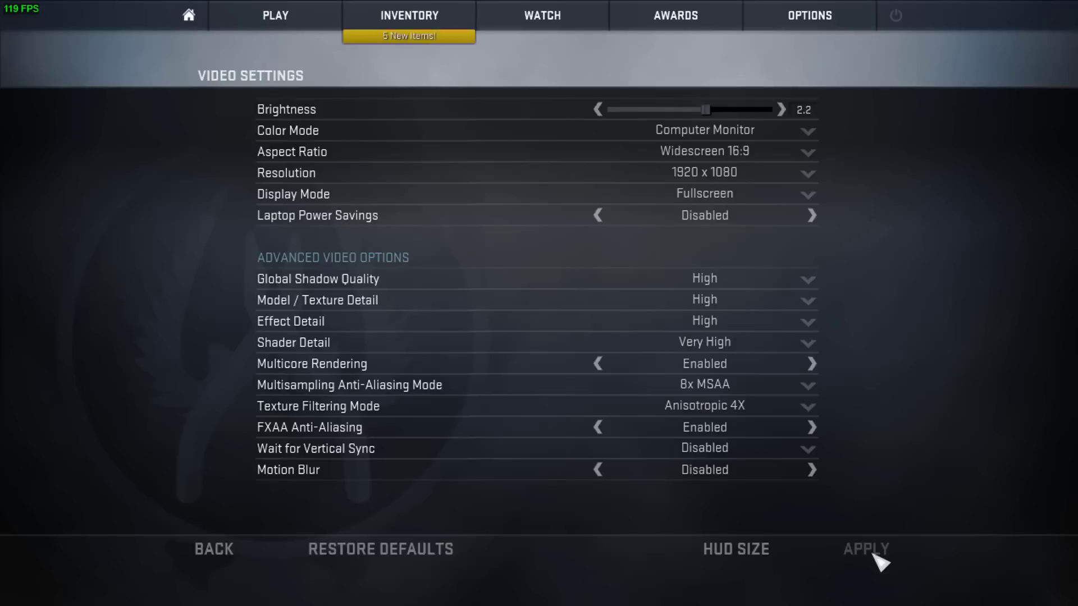
{"action": "key", "text": "ctrl+shift+Escape"}
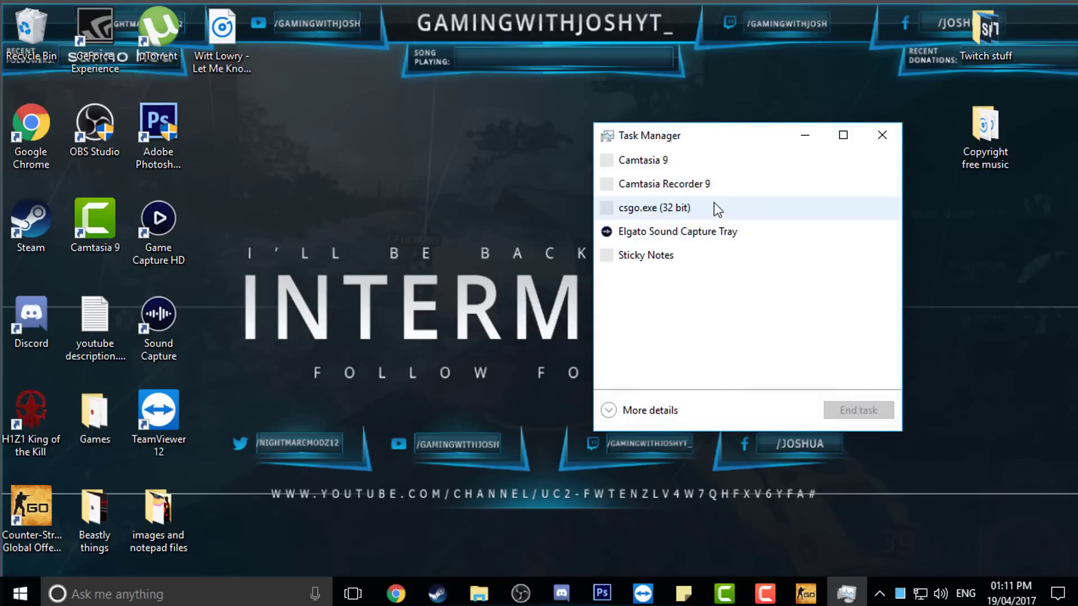
{"action": "left_click", "coordinate": [713, 210]}
{"action": "left_click", "coordinate": [859, 410]}
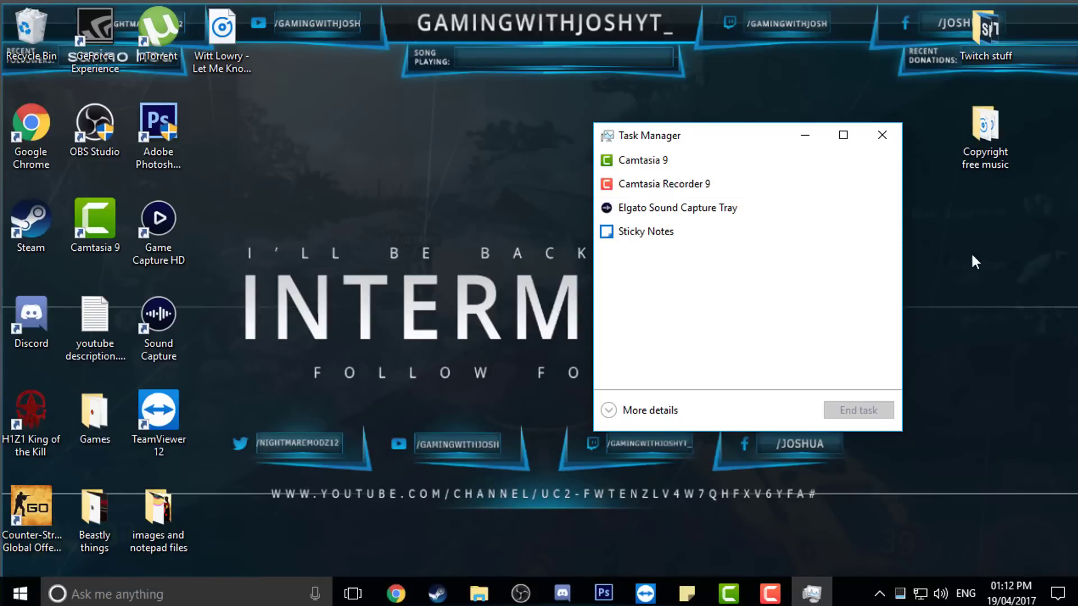
{"action": "left_click", "coordinate": [882, 135]}
- Choose 1920 × 1080 (Recommended) in Advanced display settings, apply it and keep the changes
{"action": "right_click", "coordinate": [461, 83]}
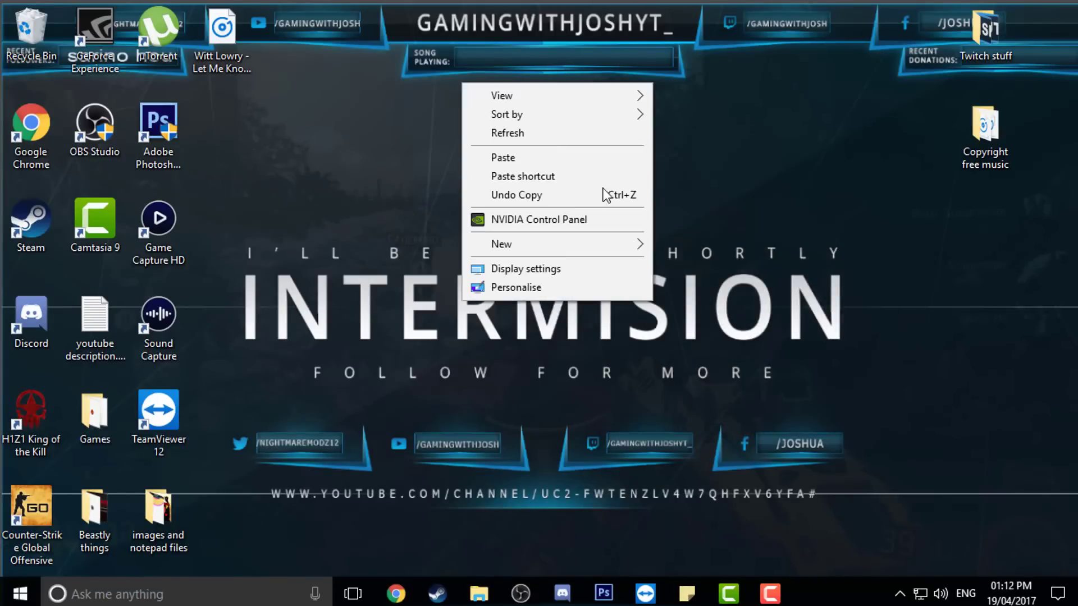
{"action": "left_click", "coordinate": [570, 268]}
{"action": "scroll", "coordinate": [368, 519], "scroll_direction": "down", "scroll_amount": 3}
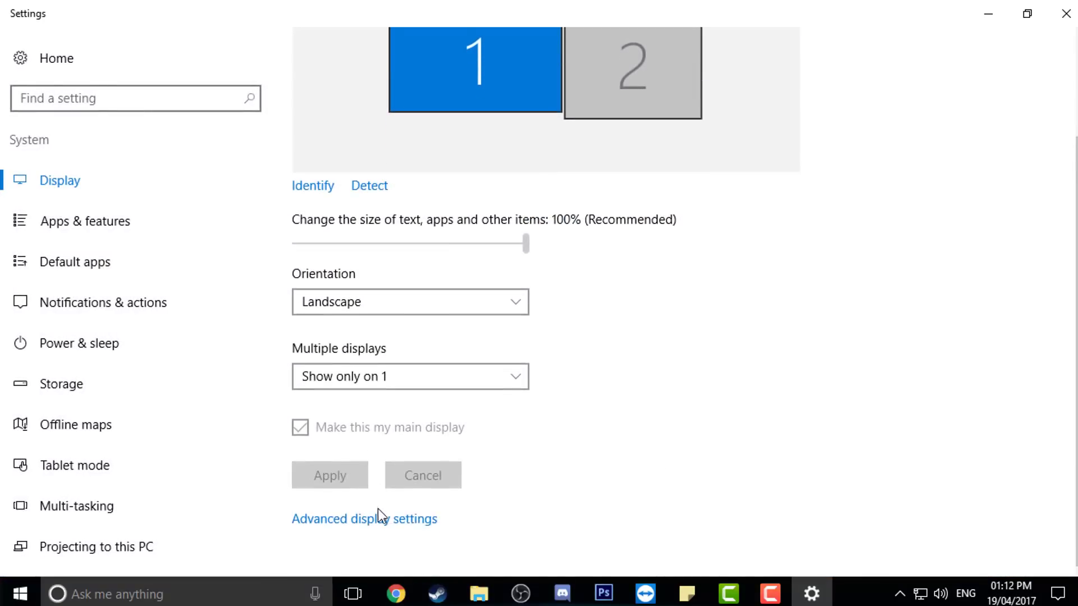
{"action": "left_click", "coordinate": [380, 517]}
{"action": "left_click", "coordinate": [98, 349]}
{"action": "left_click", "coordinate": [150, 269]}
{"action": "left_click", "coordinate": [81, 402]}
{"action": "left_click", "coordinate": [984, 481]}
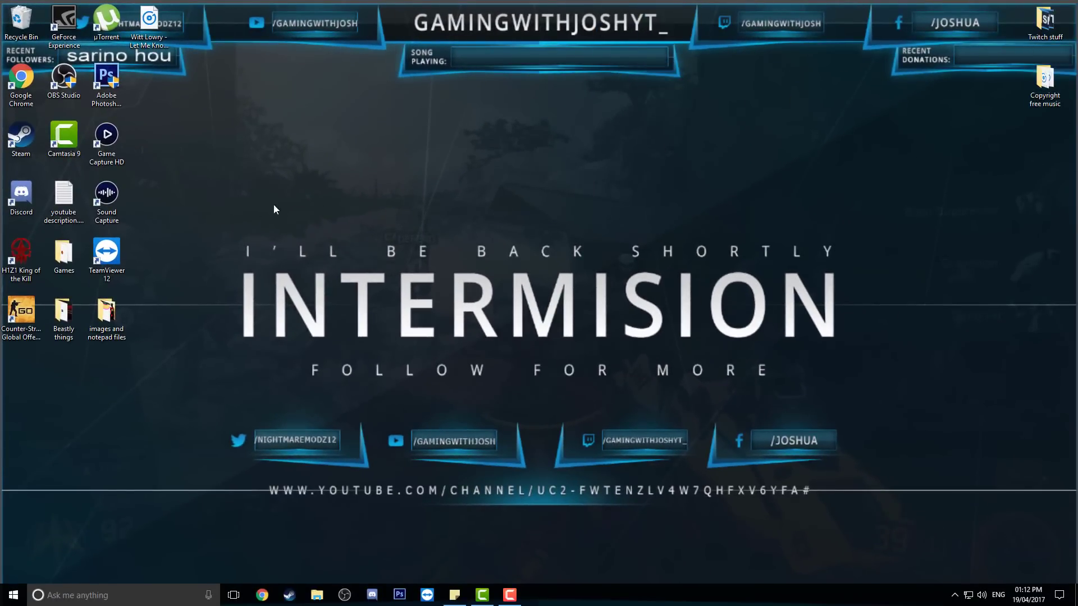
- Drag selection boxes across the desktop, leaving every shortcut icon in place
{"action": "left_click_drag", "start_coordinate": [185, 214], "coordinate": [898, 399]}
{"action": "left_click_drag", "start_coordinate": [222, 200], "coordinate": [338, 484]}
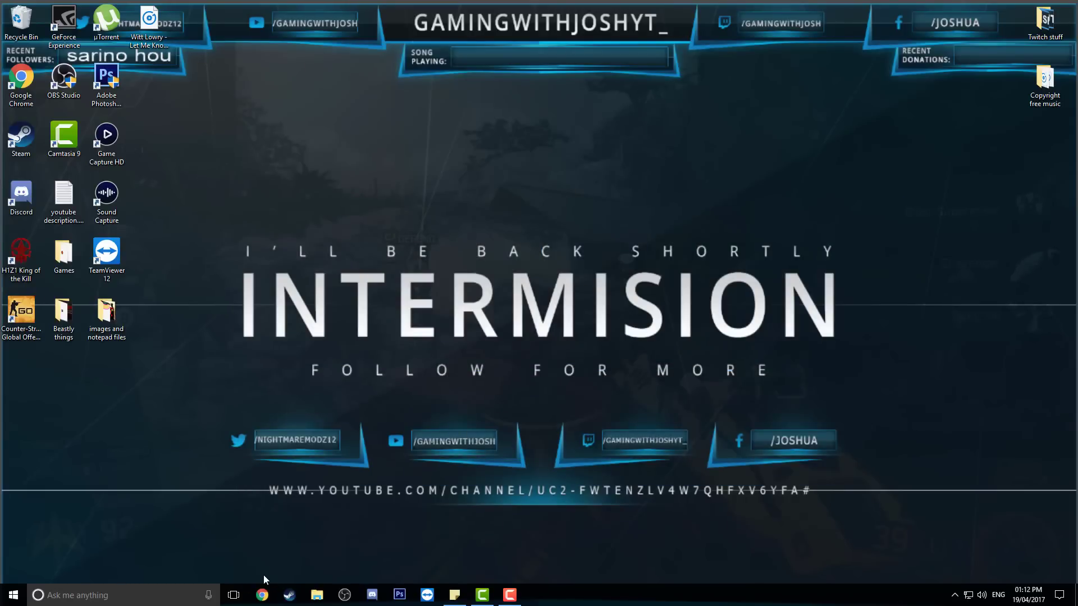